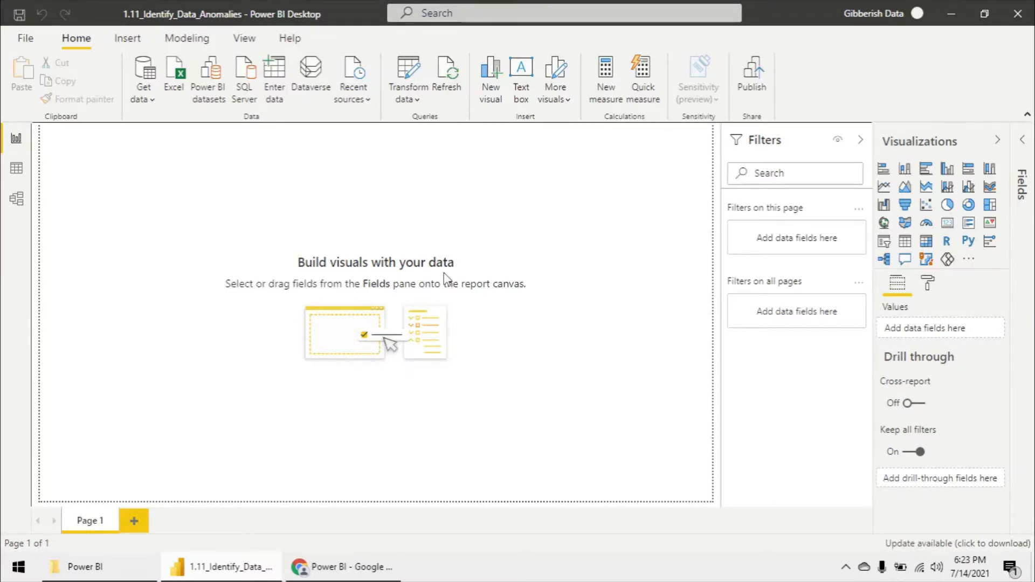
- Add a blank scatter chart to Page 1, move it toward the middle of the canvas and enlarge it
left_click(928, 206)
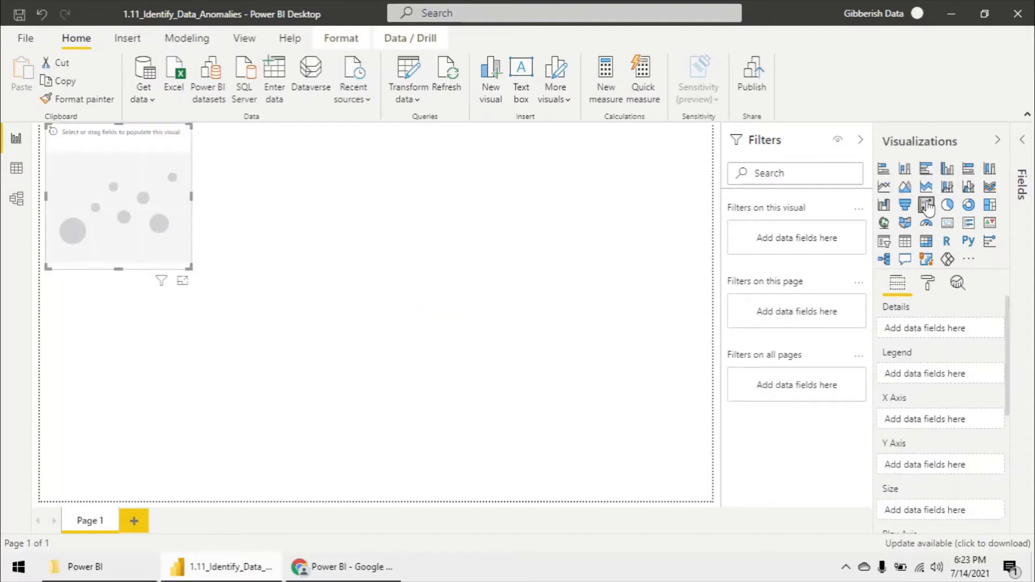
left_click_drag(170, 245, 498, 405)
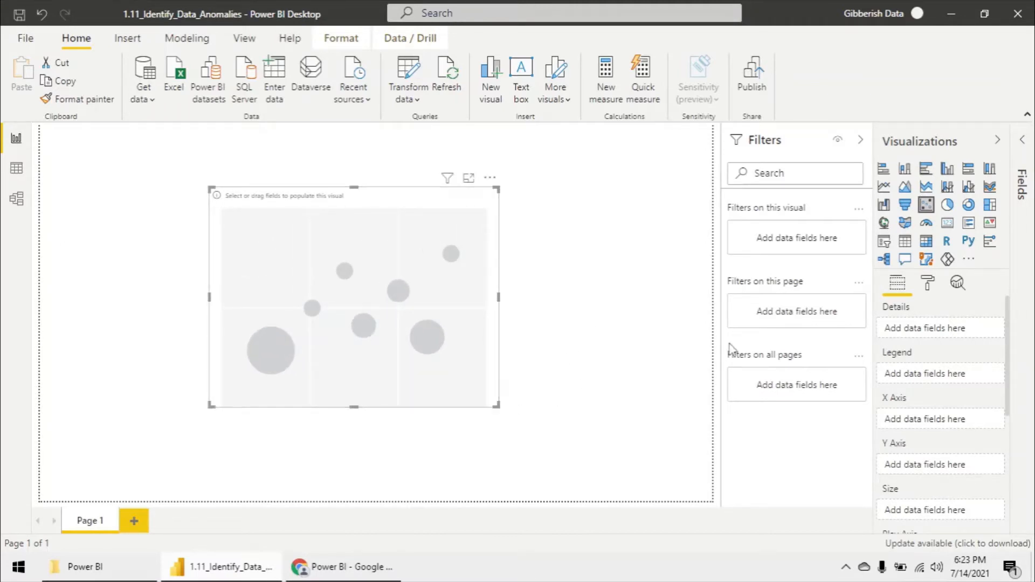
- Show the Sales OrderLines table's data with its fields expanded and sort it by UnitPrice in ascending order
left_click(17, 168)
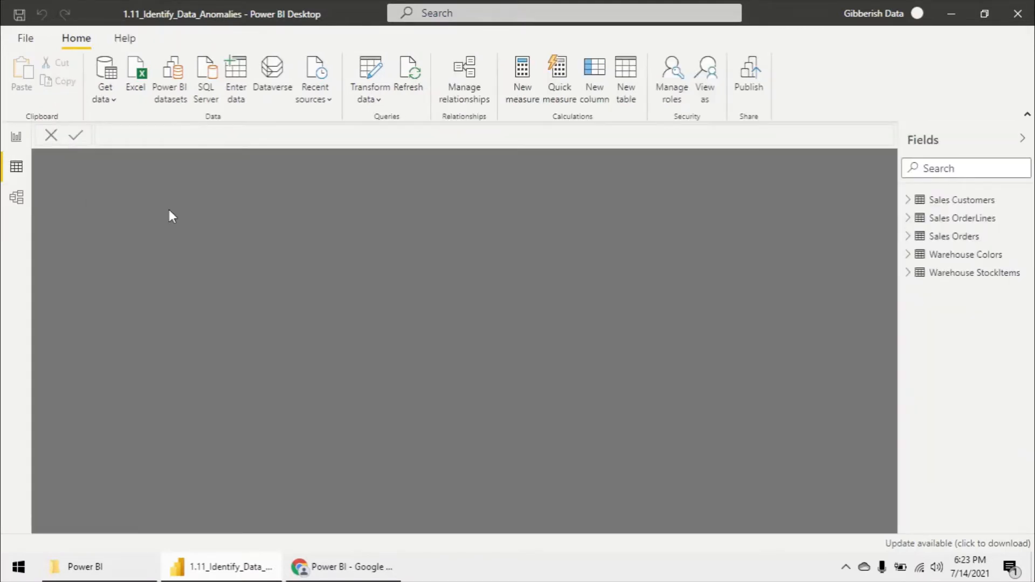
left_click(955, 218)
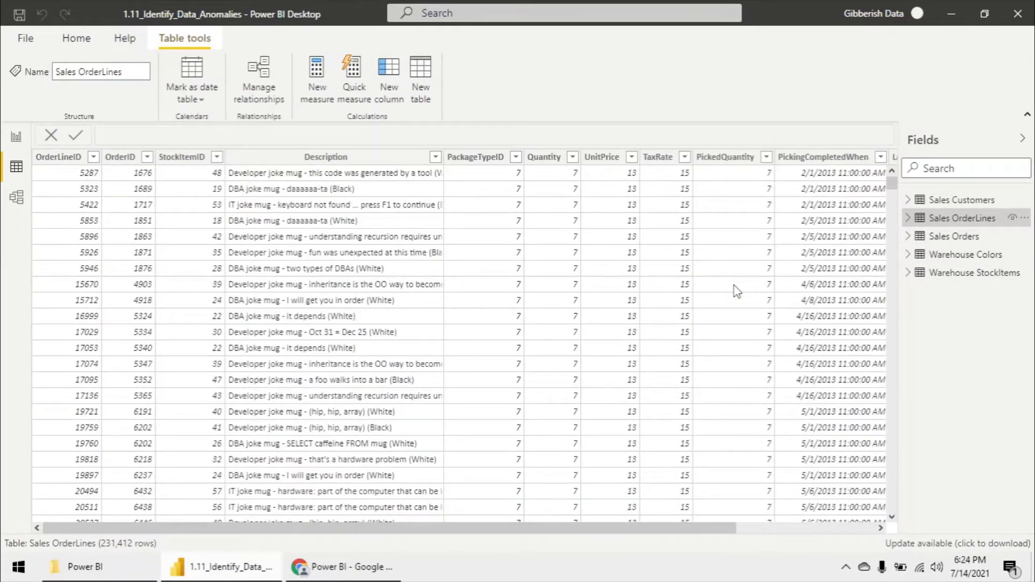
left_click(908, 218)
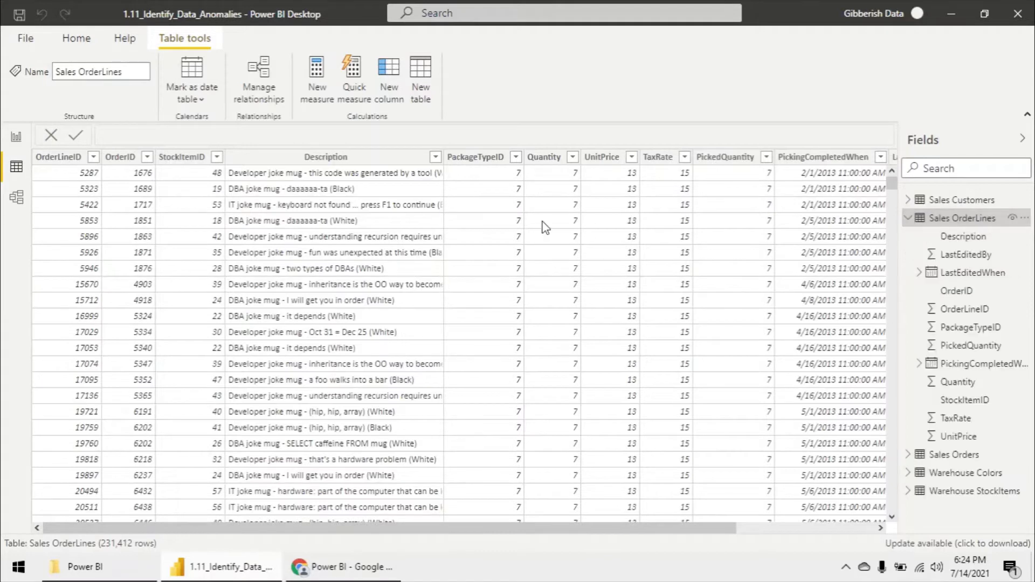
left_click(602, 157)
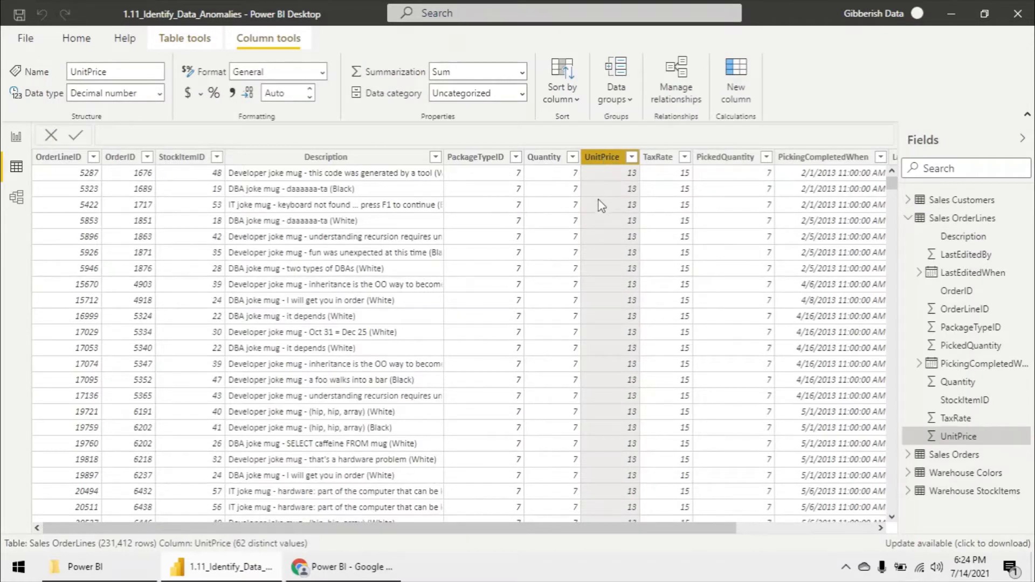
right_click(613, 164)
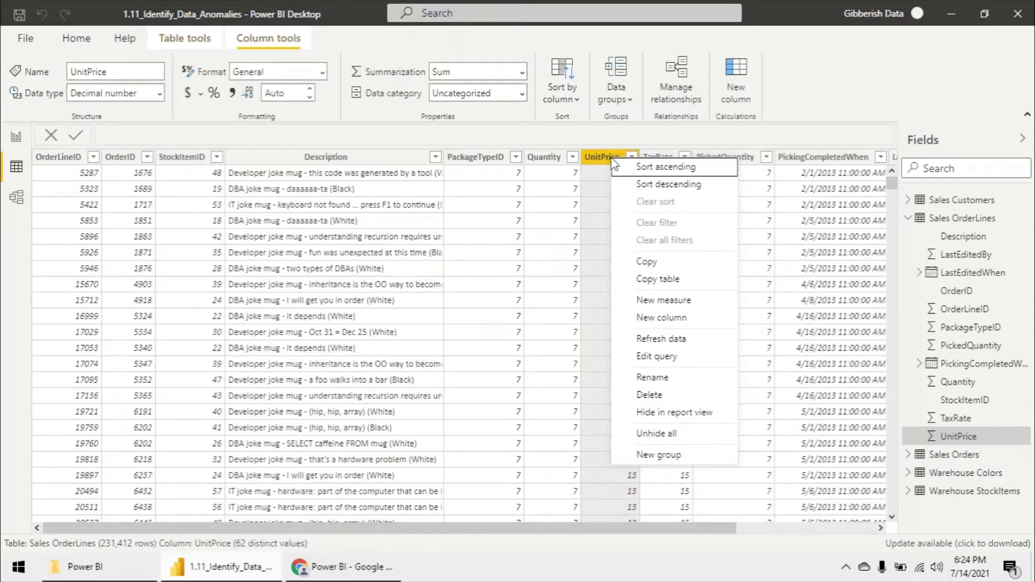
left_click(662, 171)
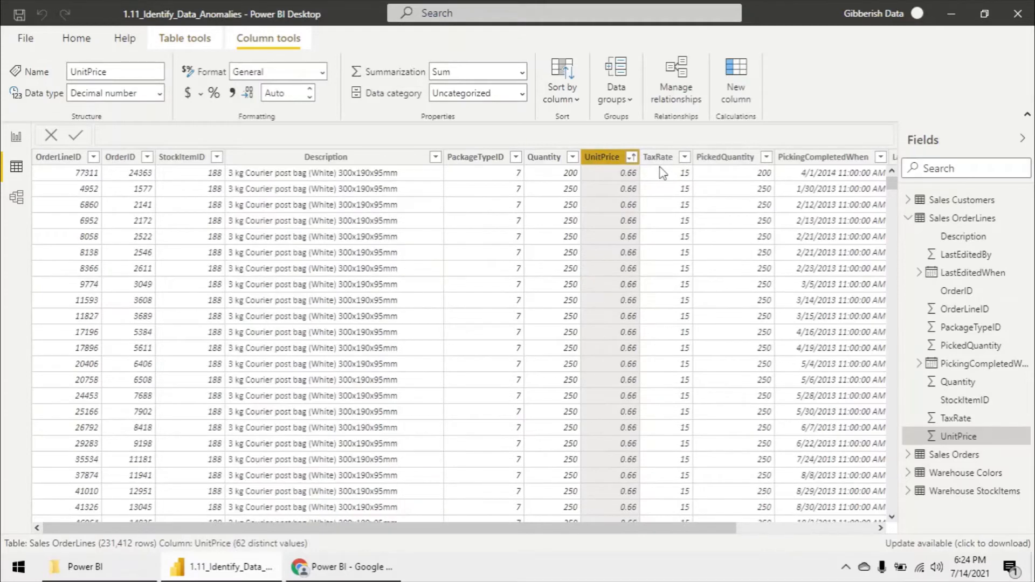
mouse_move(893, 186)
left_mouse_down()
mouse_move(892, 509)
mouse_move(882, 176)
left_mouse_up()
- Back in the report, plot Sales OrderLines in the scatter chart with UnitPrice on the Y axis, Quantity on the X axis and StockItemID as details
left_click(17, 141)
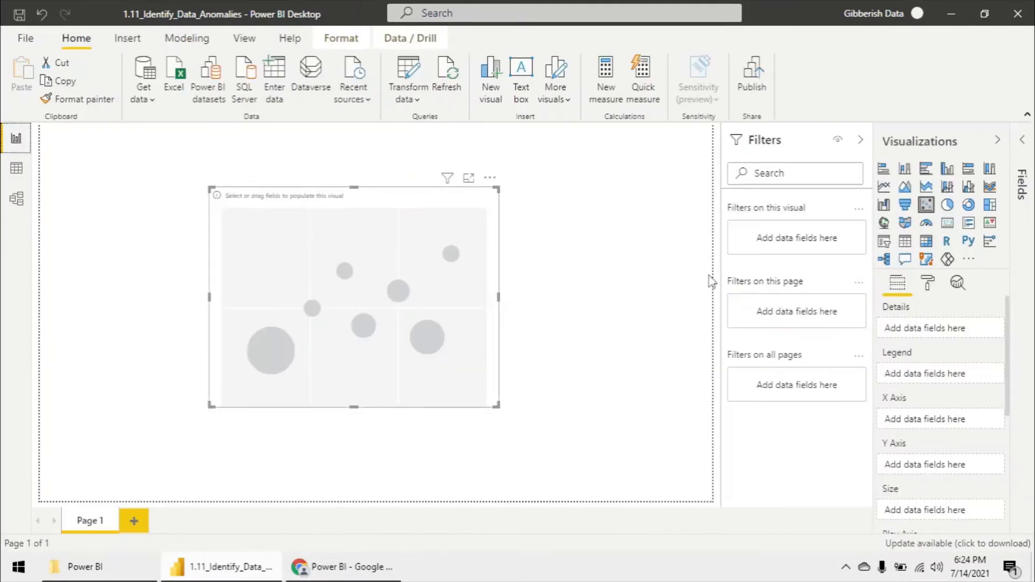
left_click(1027, 145)
left_click(911, 220)
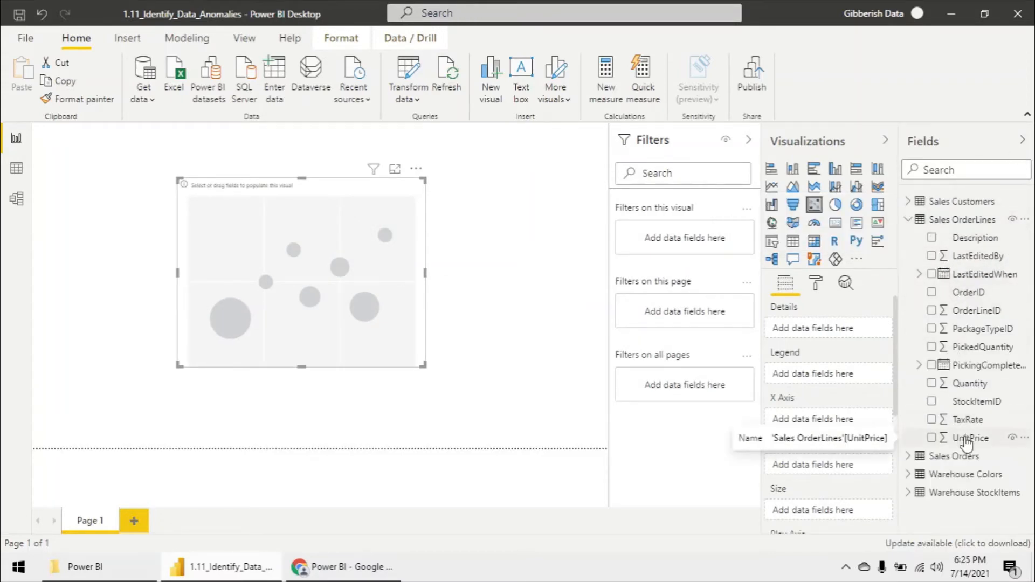
left_click_drag(965, 441, 835, 468)
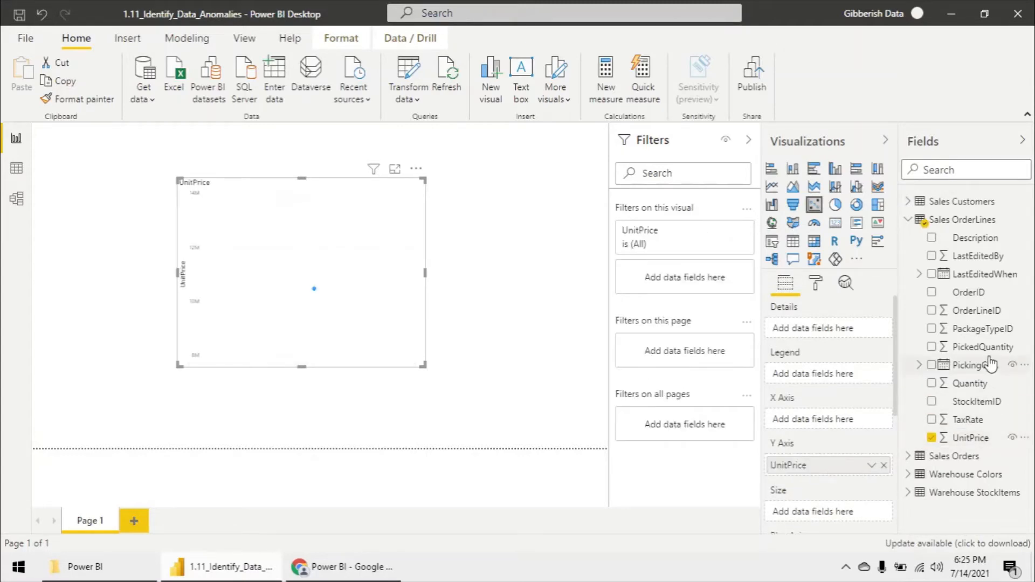
left_click_drag(970, 384, 829, 421)
left_click_drag(975, 383, 827, 420)
left_click_drag(977, 401, 832, 329)
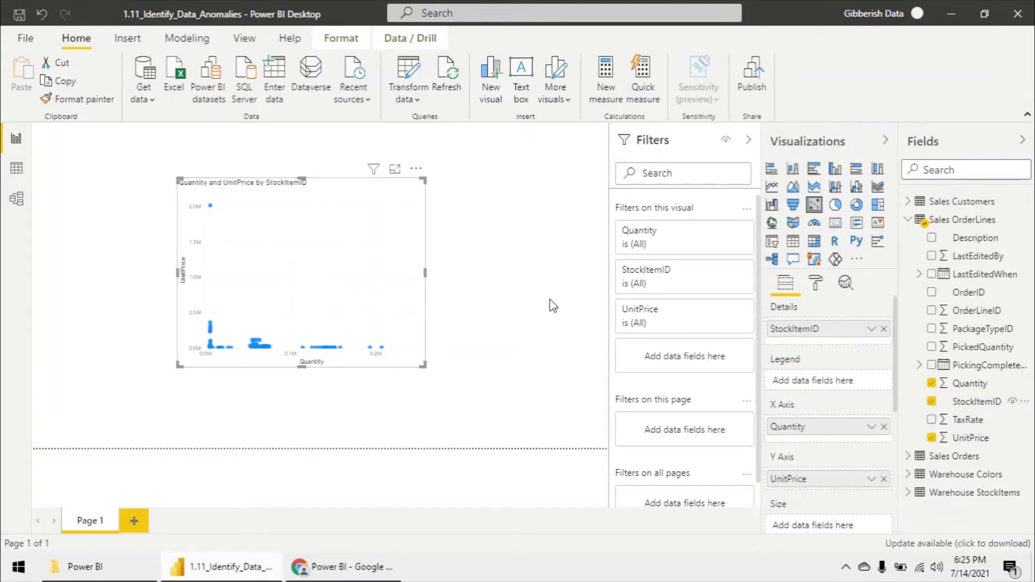
- Change the aggregation of UnitPrice on the scatter chart's Y axis to Maximum
left_click(872, 426)
left_click(824, 406)
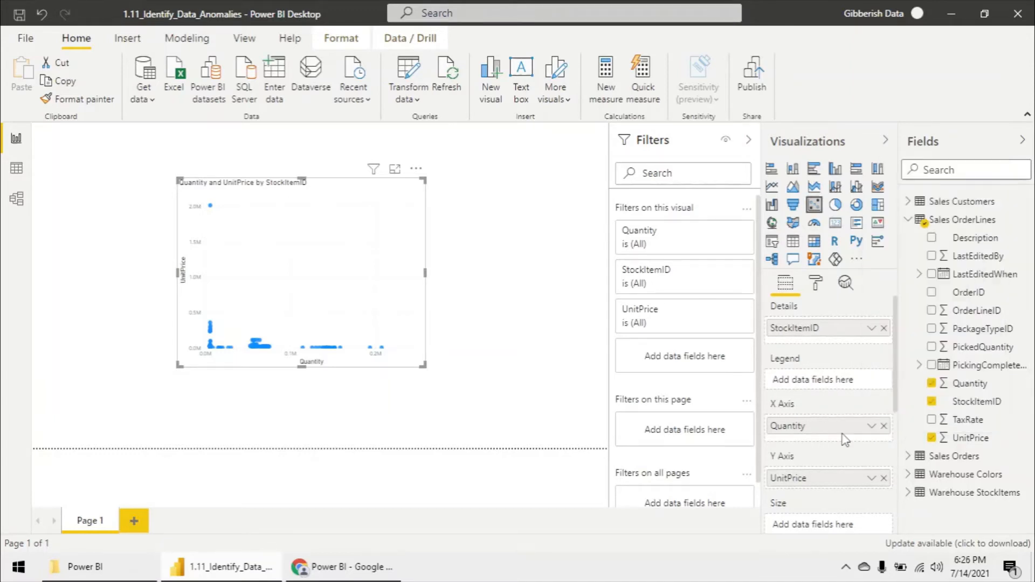
scroll(876, 476, "down", 1)
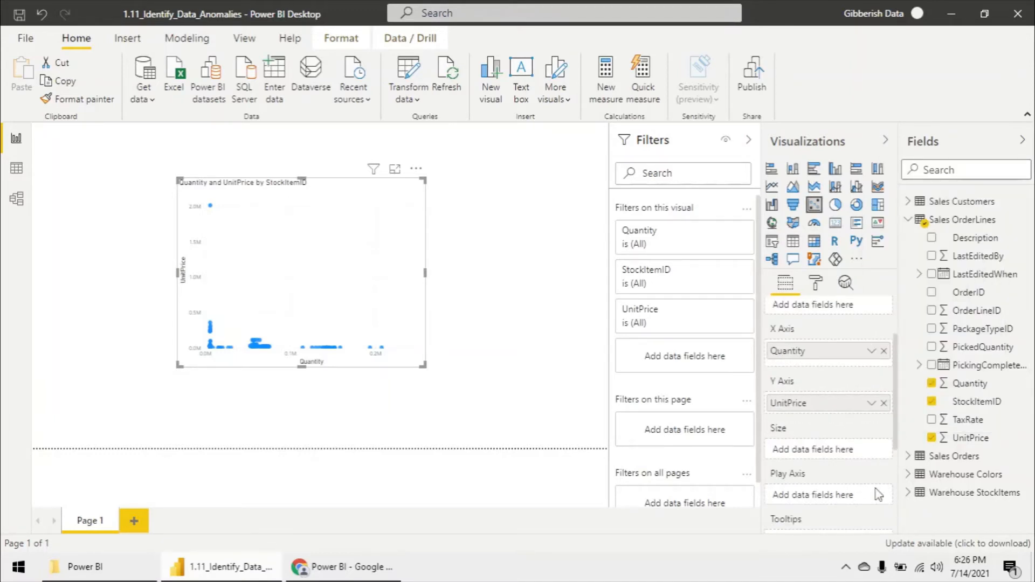
left_click(871, 404)
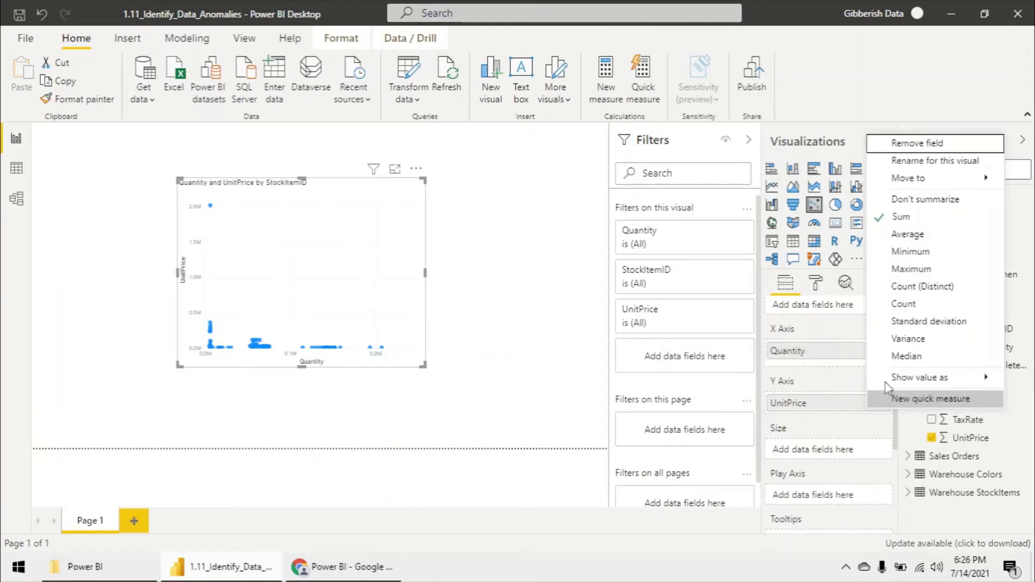
left_click(914, 270)
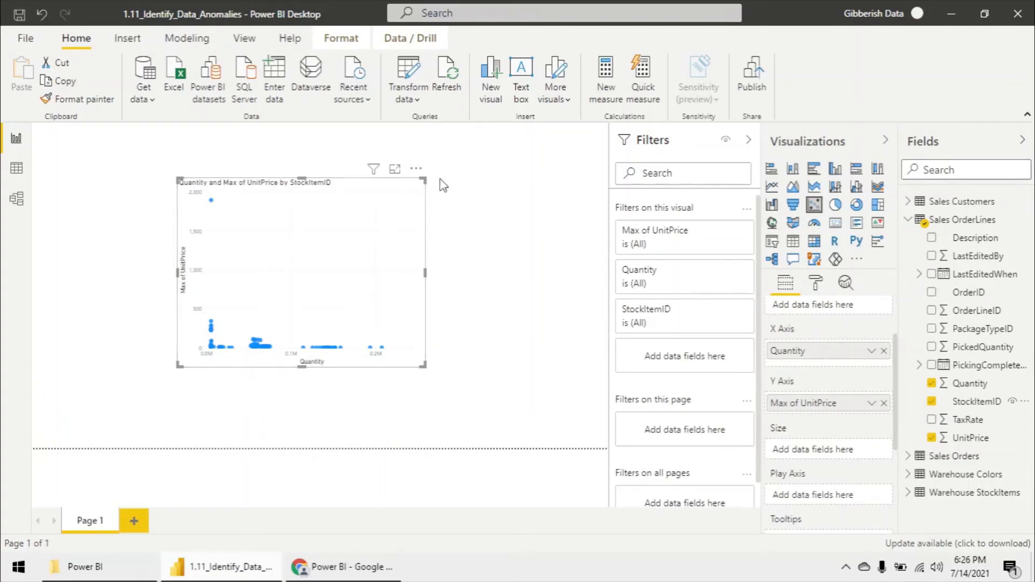
- Enlarge the scatter chart and inspect the outlying points with the highest quantity and the highest unit price
left_click_drag(496, 157, 529, 146)
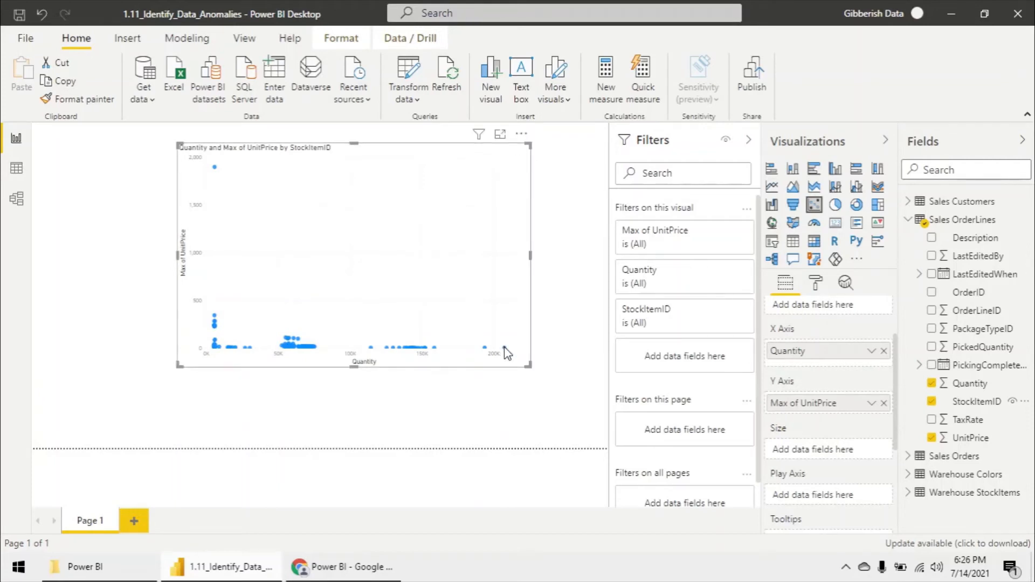
mouse_move(507, 353)
mouse_move(215, 168)
mouse_move(218, 322)
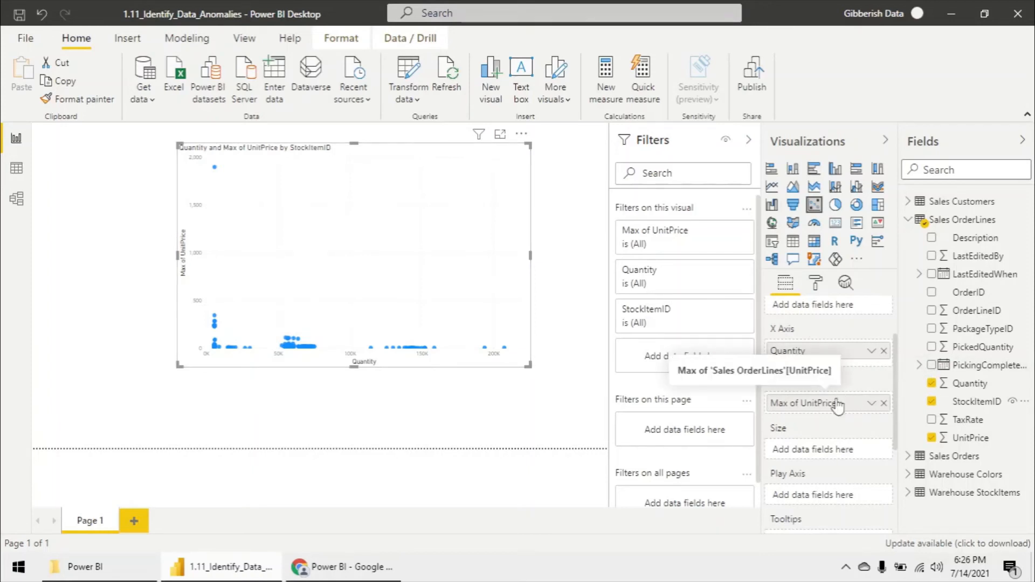
- Add an average line for Quantity to the scatter chart
left_click(845, 284)
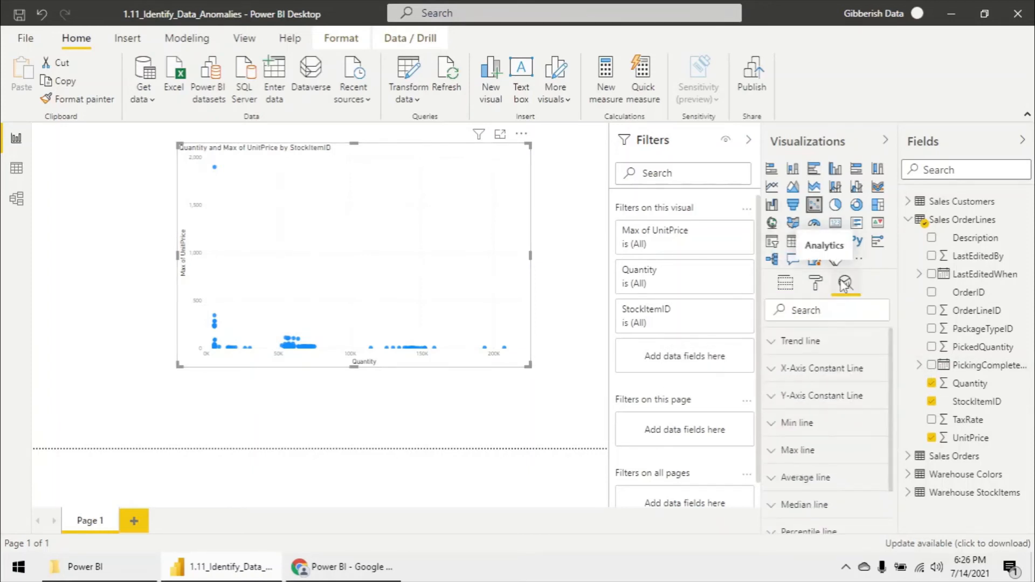
left_click(775, 478)
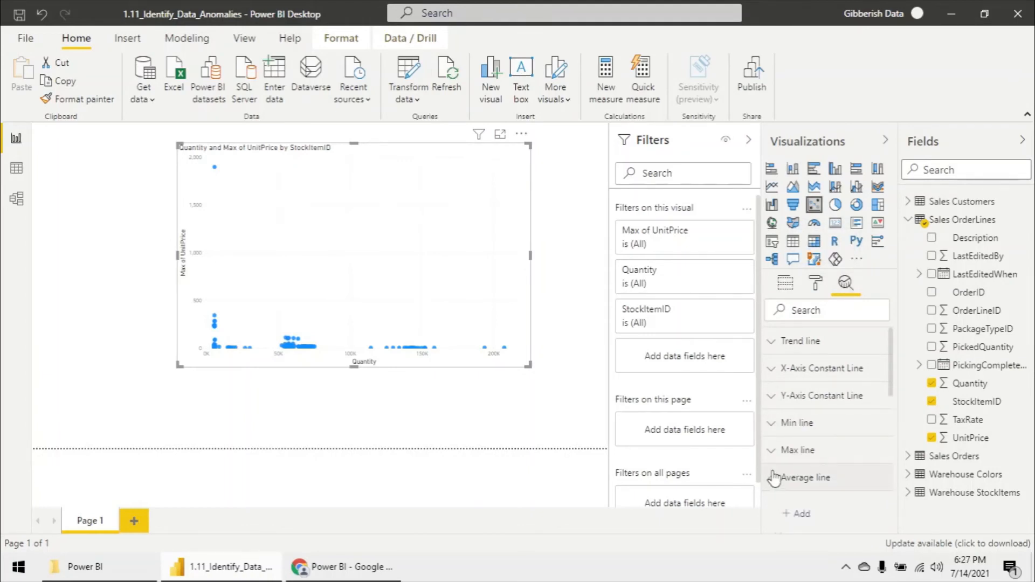
left_click(797, 513)
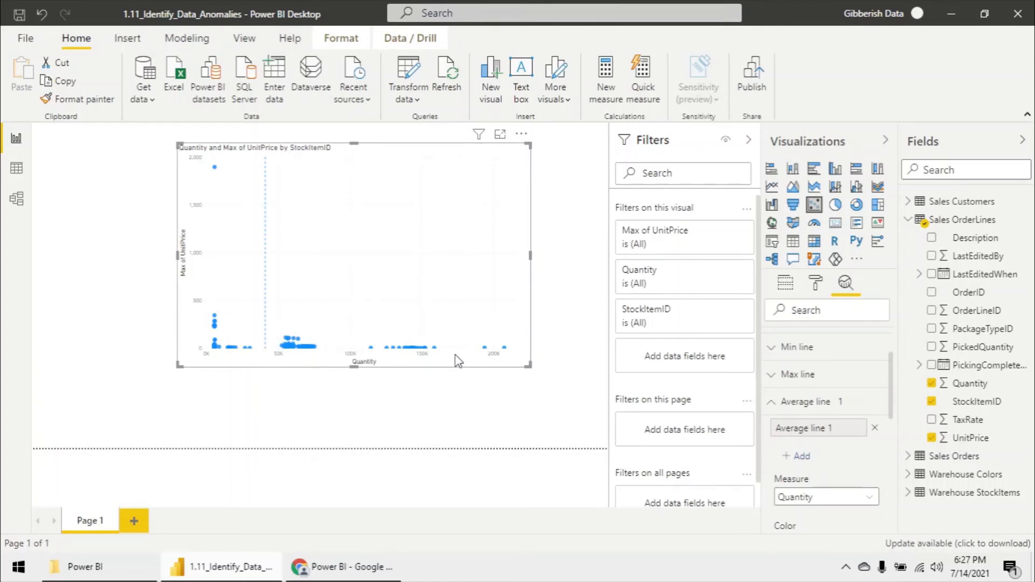
- Add a second average line to the scatter chart, using Max of UnitPrice as its measure
left_click(797, 455)
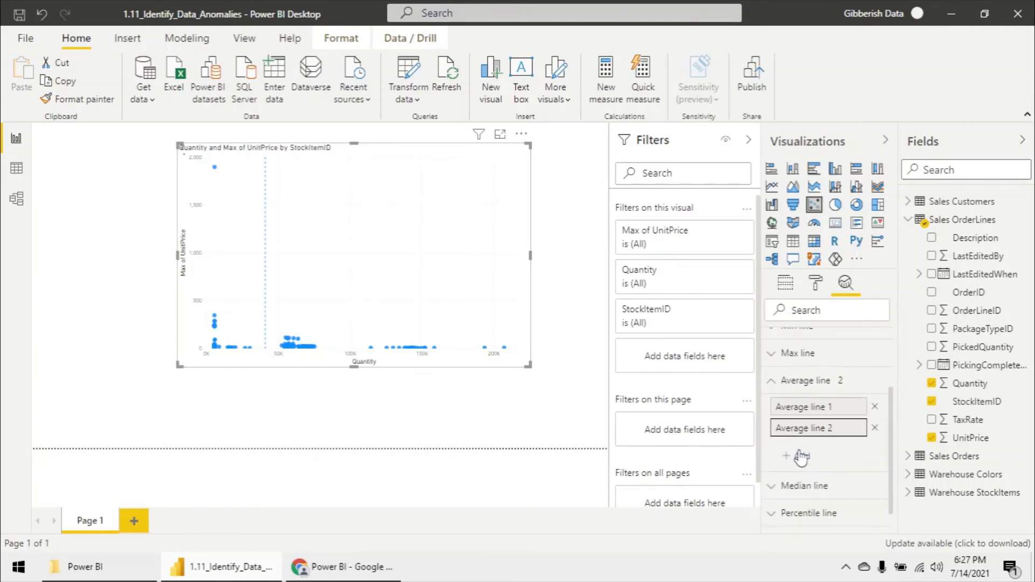
scroll(822, 422, "up", 2)
scroll(823, 423, "down", 3)
left_click(869, 443)
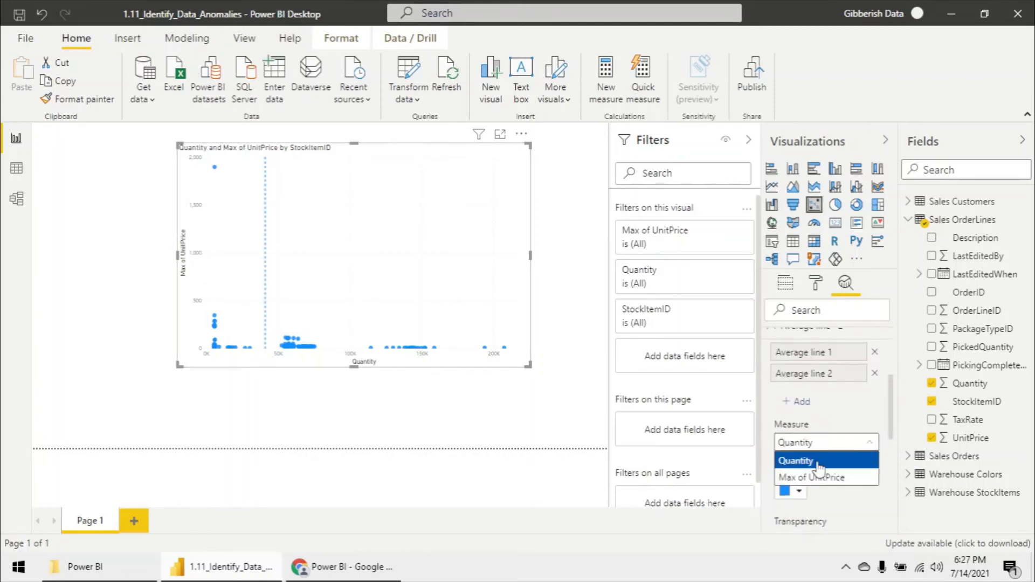
left_click(822, 478)
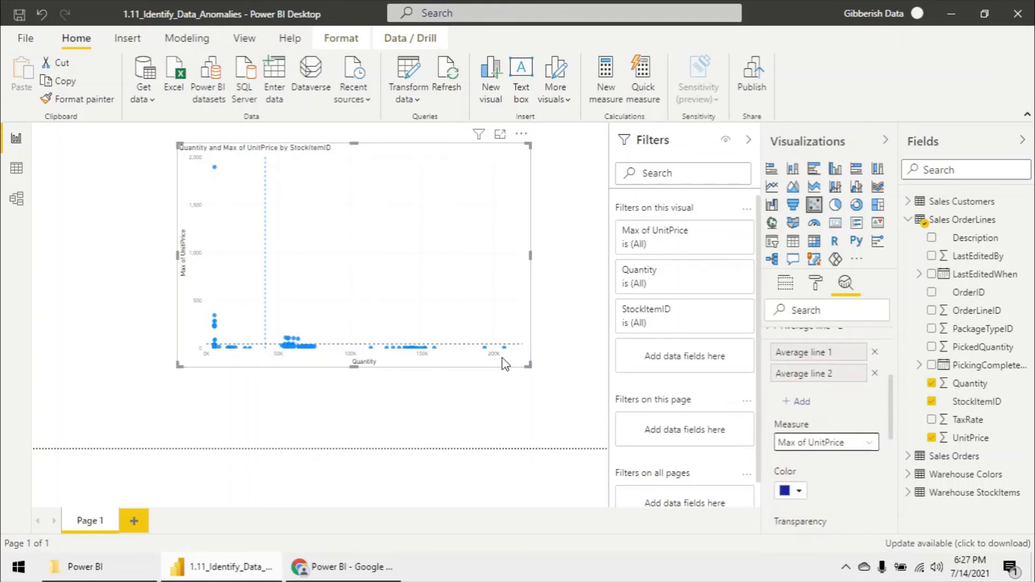